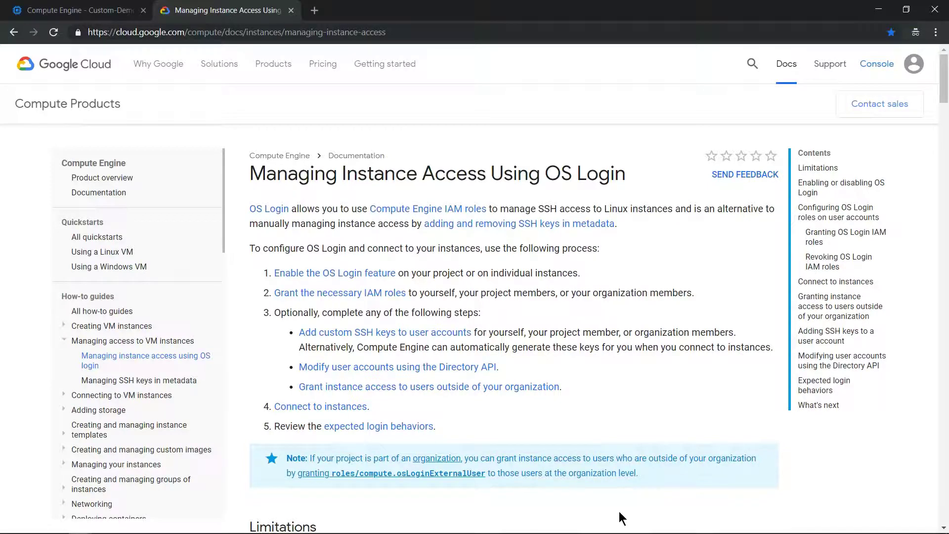
Switch from the OS Login guide to the oslogin.png screenshot.
key("alt+Tab")
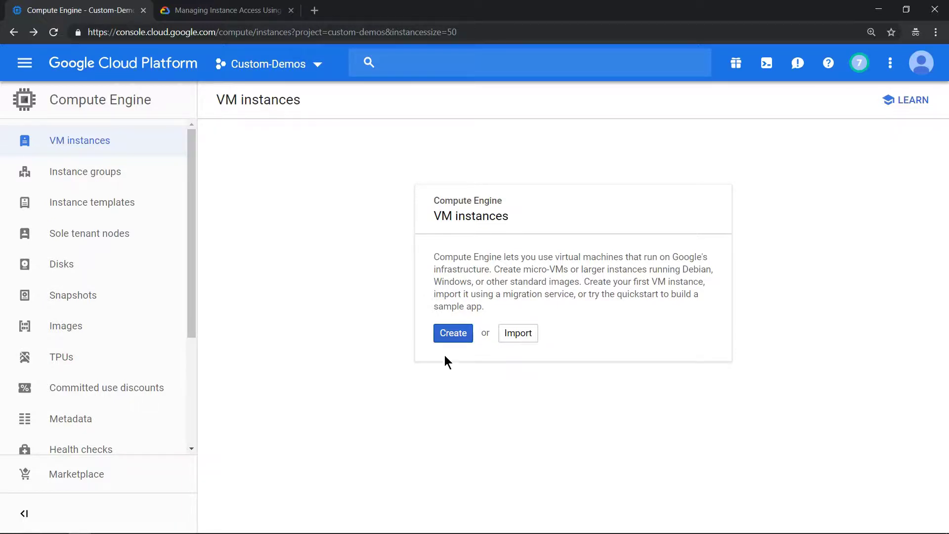
Start a VM from instance-template-with-oslogin, renaming it instance-template-with-oslogin-demo.
left_click(453, 335)
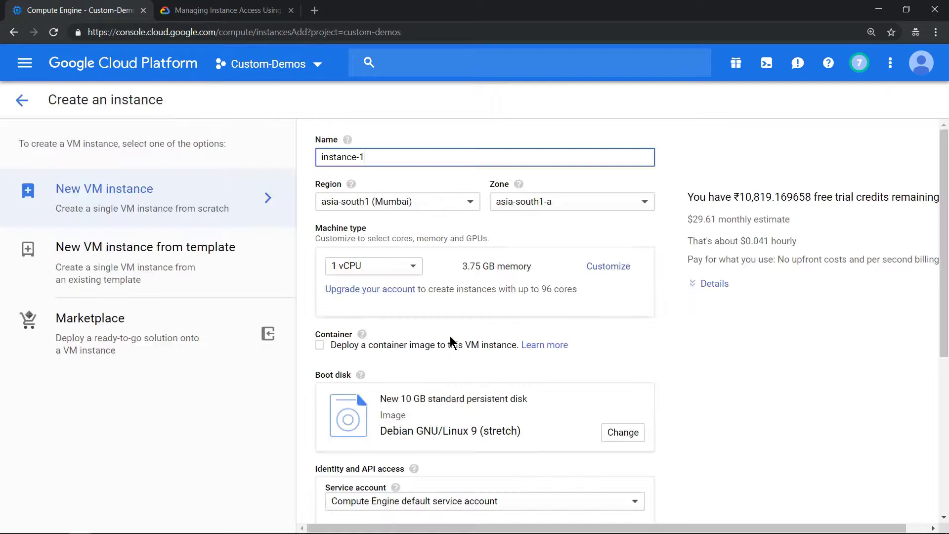
left_click(114, 254)
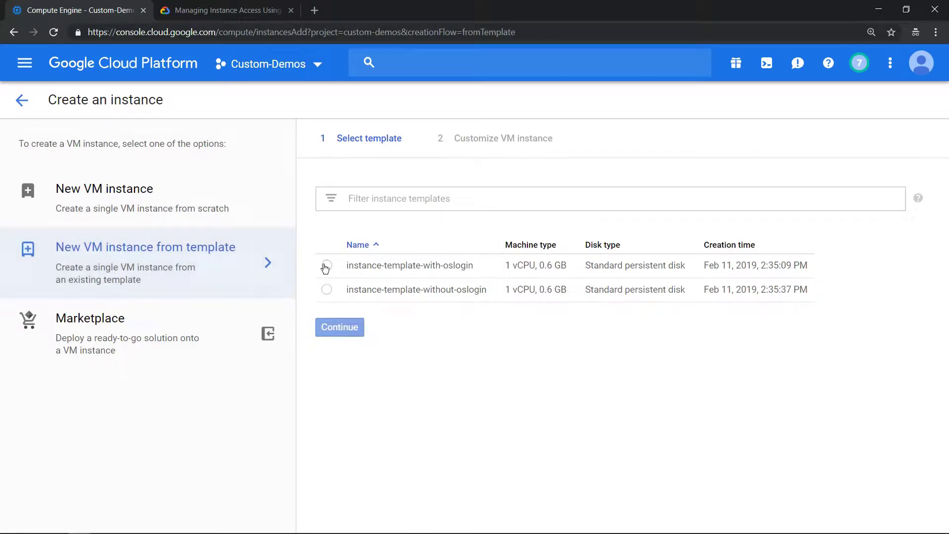
left_click(327, 266)
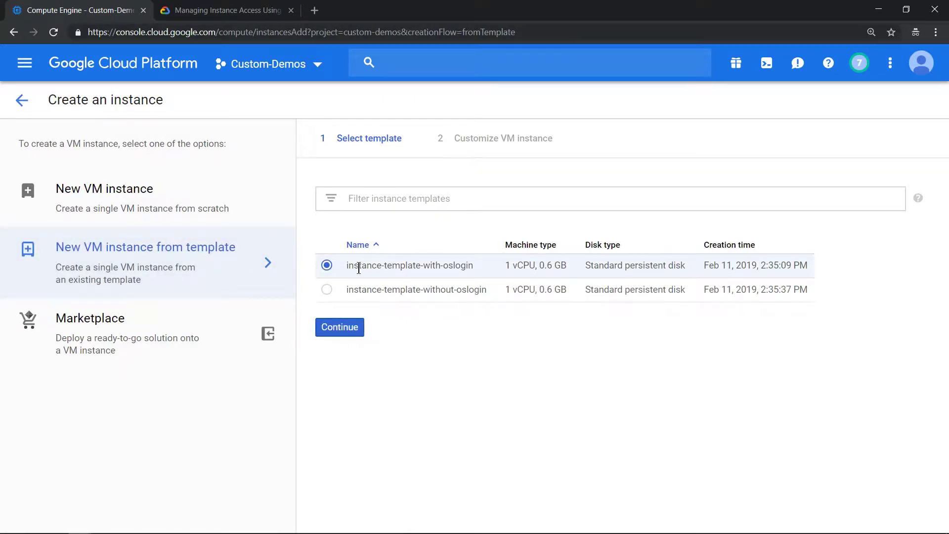
left_click(344, 329)
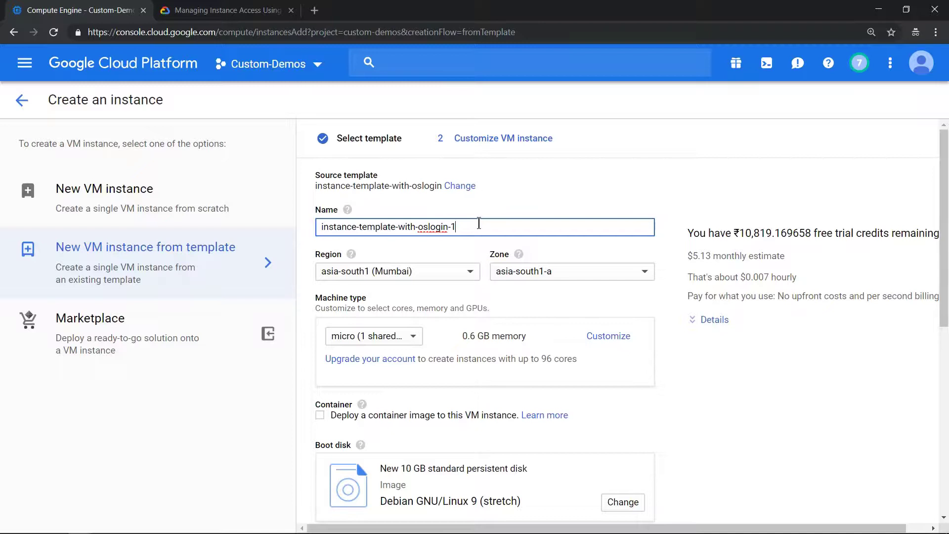
key("BackSpace")
type("demo")
scroll(479, 226, "down", 8)
scroll(479, 226, "down", 4)
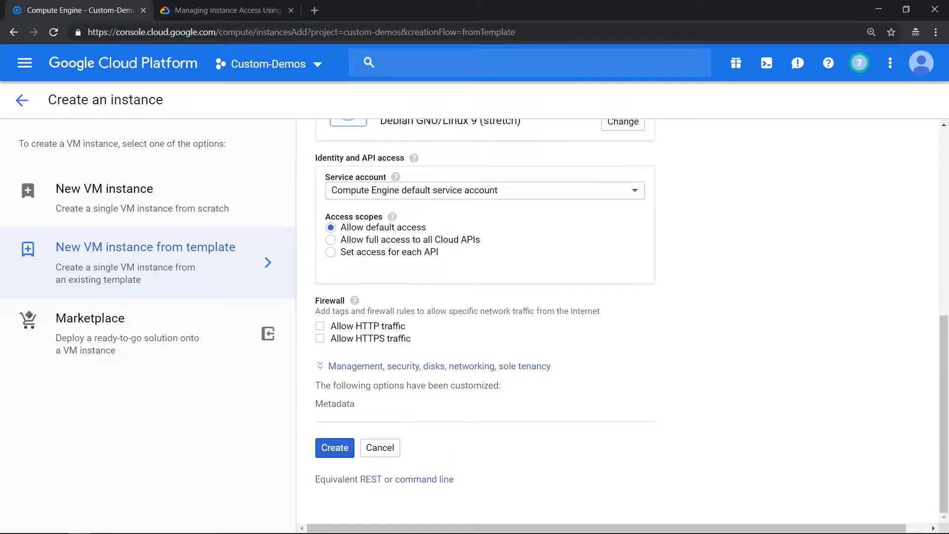
Verify the enable-oslogin TRUE metadata under Management, then create the with-oslogin VM.
left_click(439, 365)
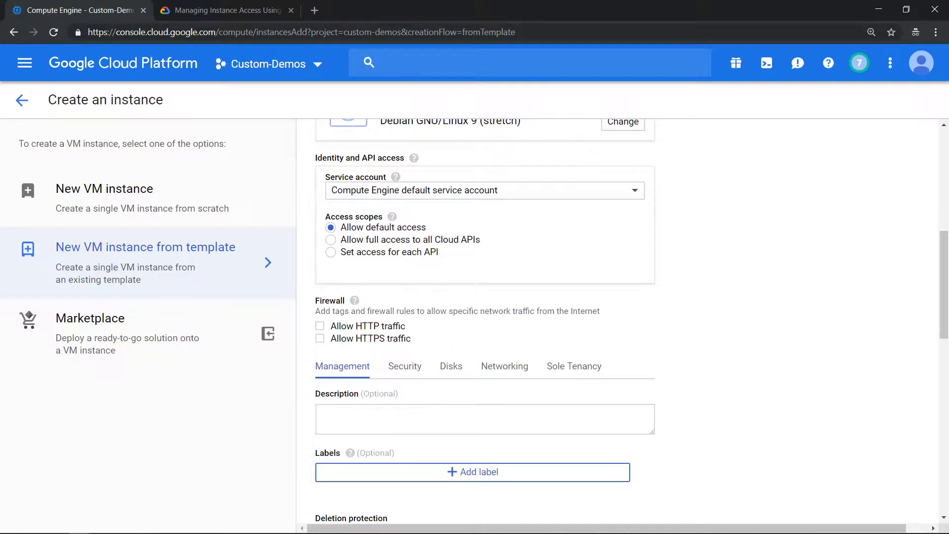
left_click_drag(944, 259, 945, 346)
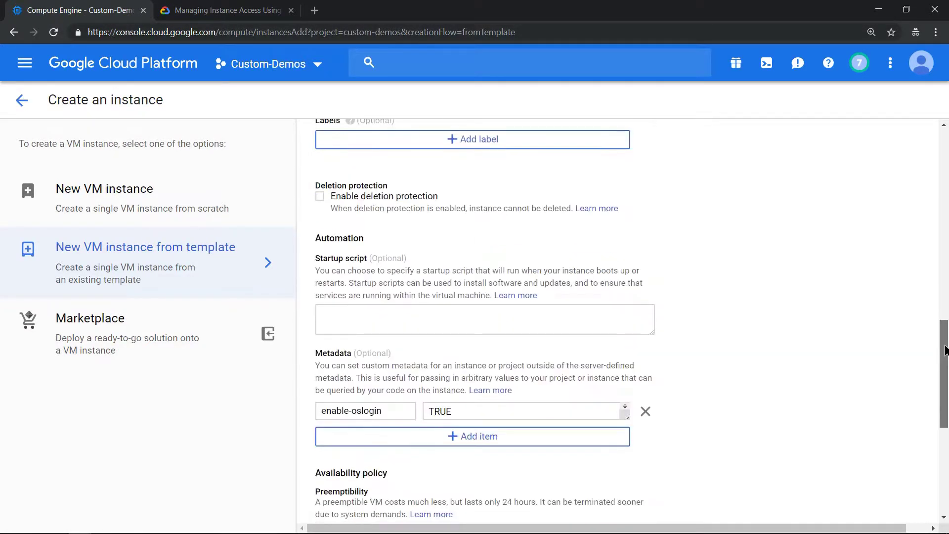
left_click(334, 411)
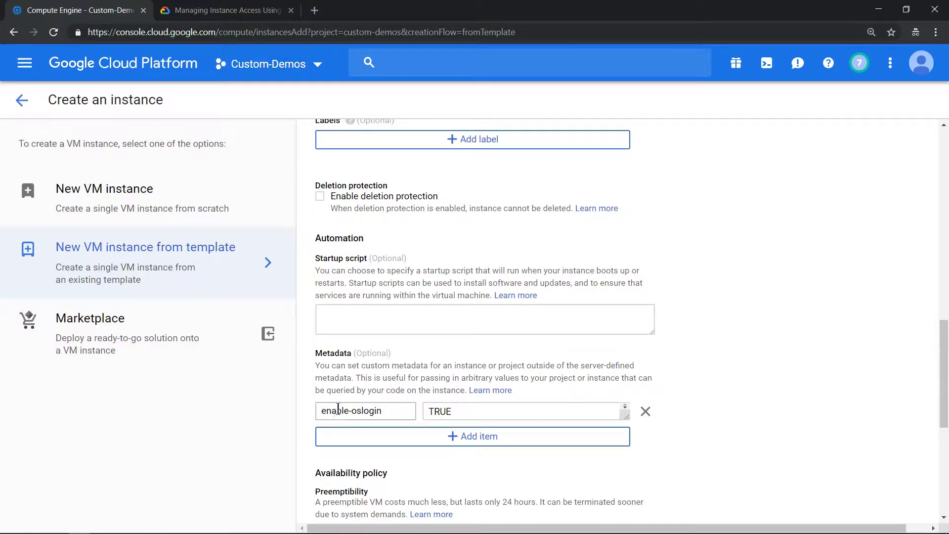
left_click_drag(945, 367, 943, 445)
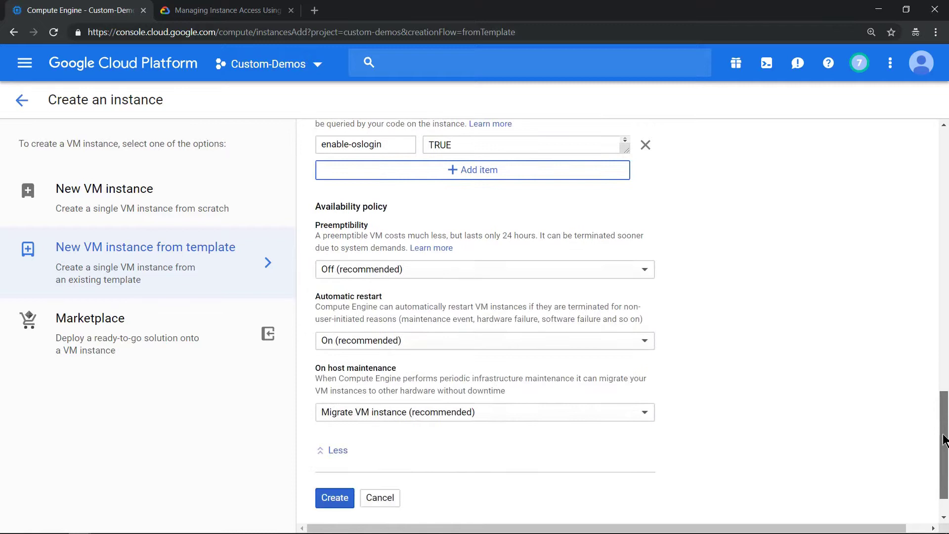
left_click(335, 448)
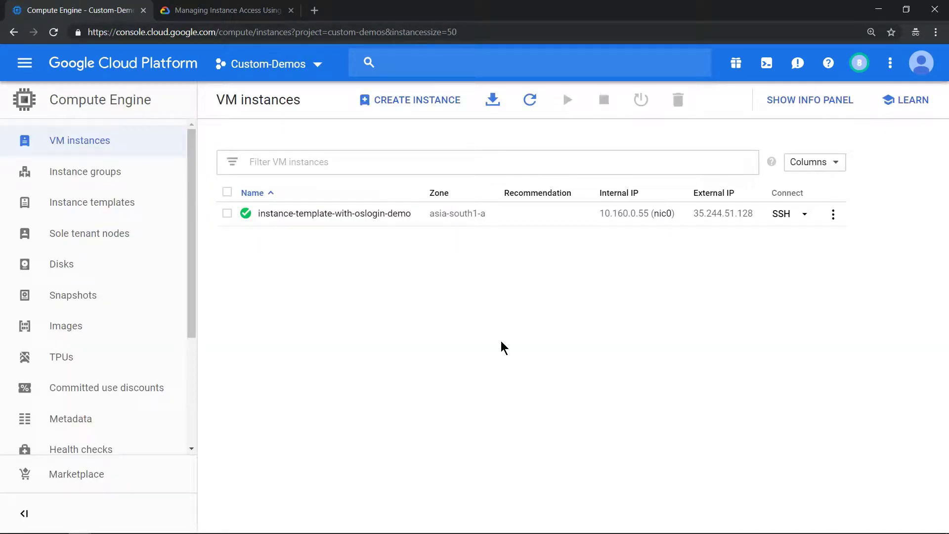
Start a VM from instance-template-without-oslogin, renaming it instance-template-without-oslogin-demo.
left_click(416, 100)
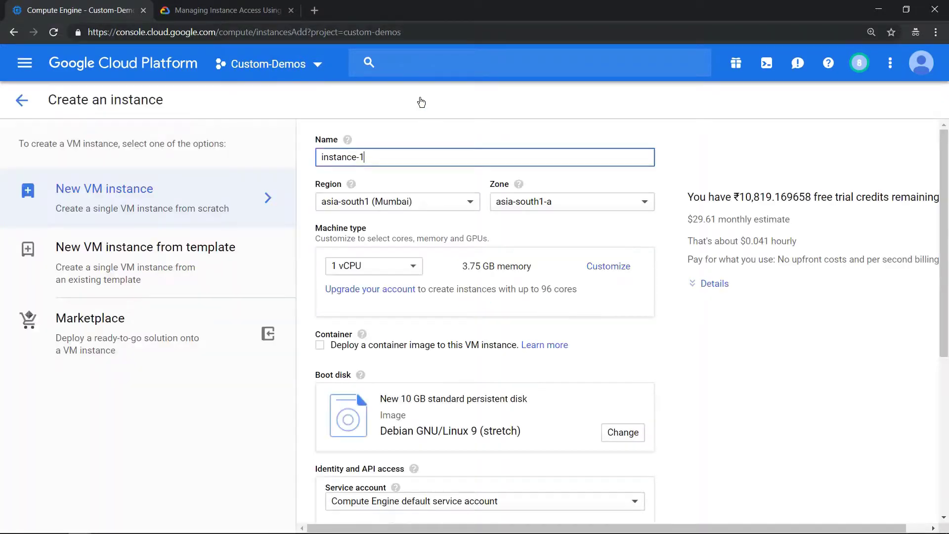
left_click(146, 263)
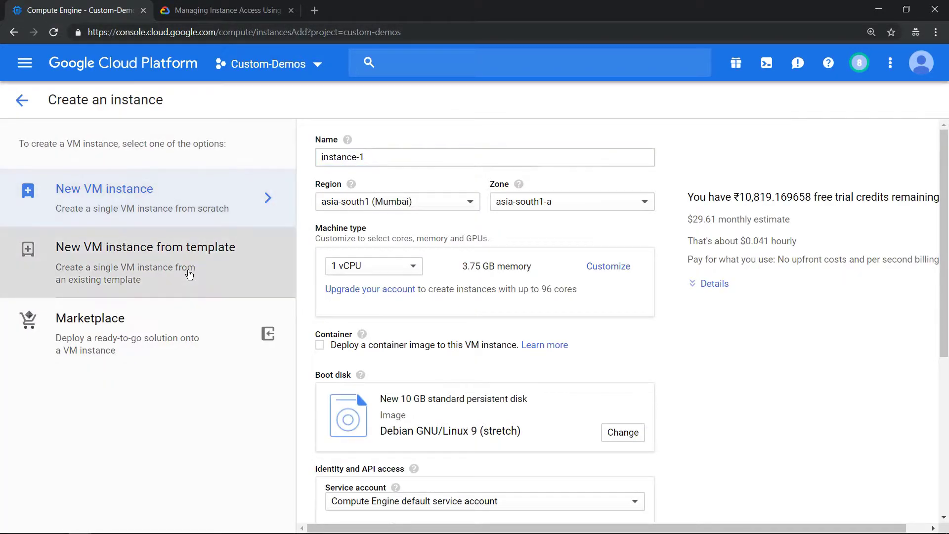
left_click(327, 289)
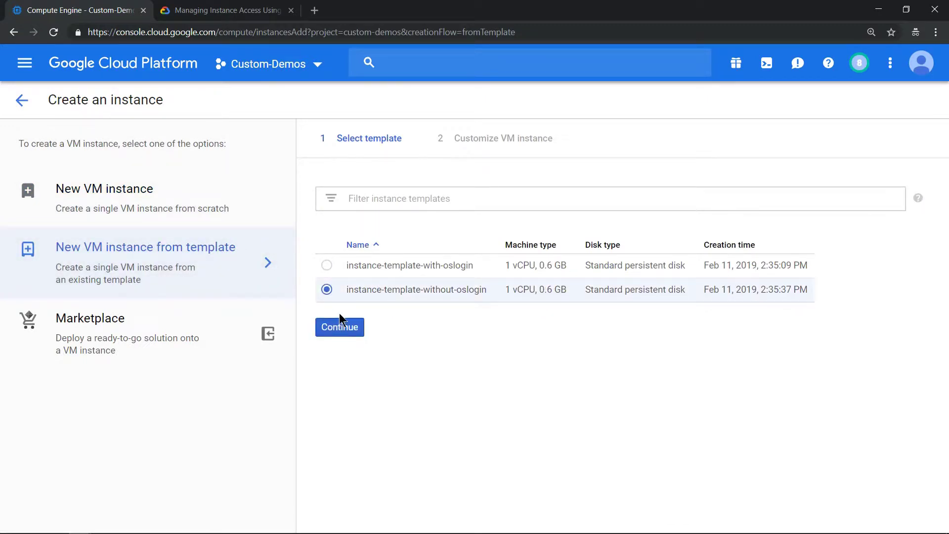
left_click(340, 327)
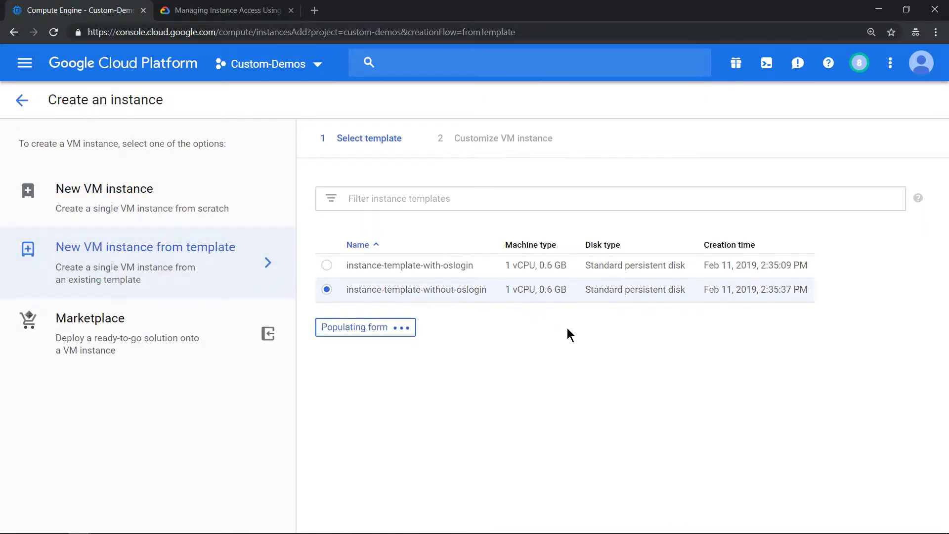
key("BackSpace")
type("instance-template-without-oslogin-")
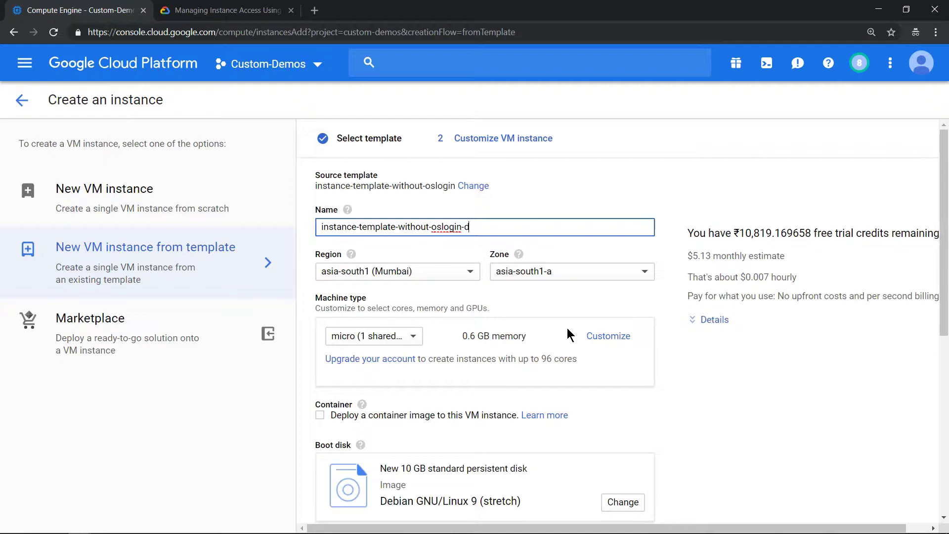
type("demo")
scroll(567, 328, "down", 5)
scroll(567, 327, "down", 5)
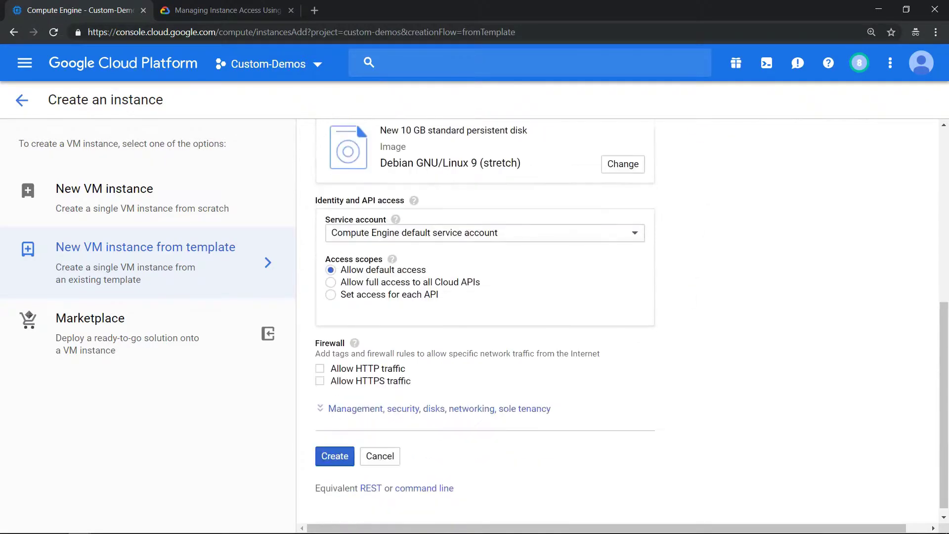
Confirm the Management metadata has no entries, then create the without-oslogin VM.
left_click(439, 408)
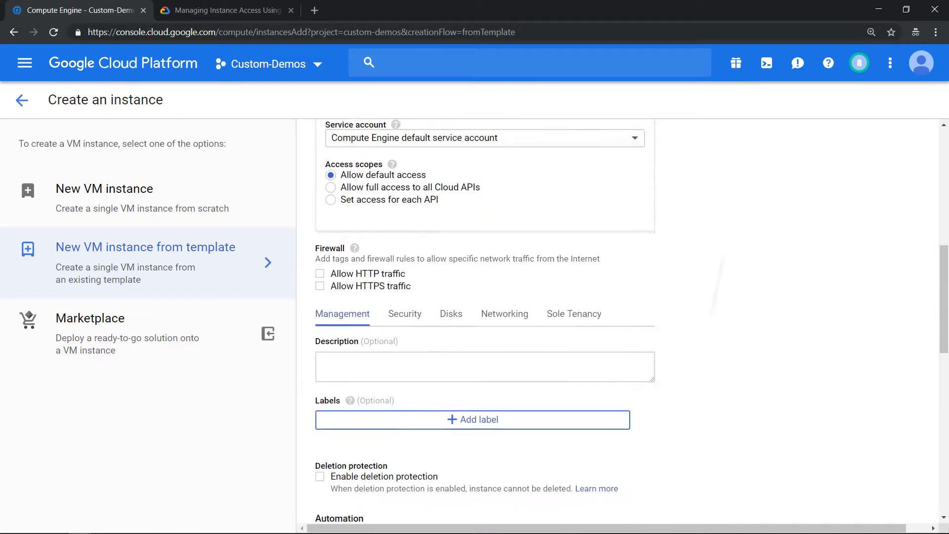
scroll(485, 333, "down", 5)
scroll(485, 333, "down", 5)
scroll(485, 333, "down", 1)
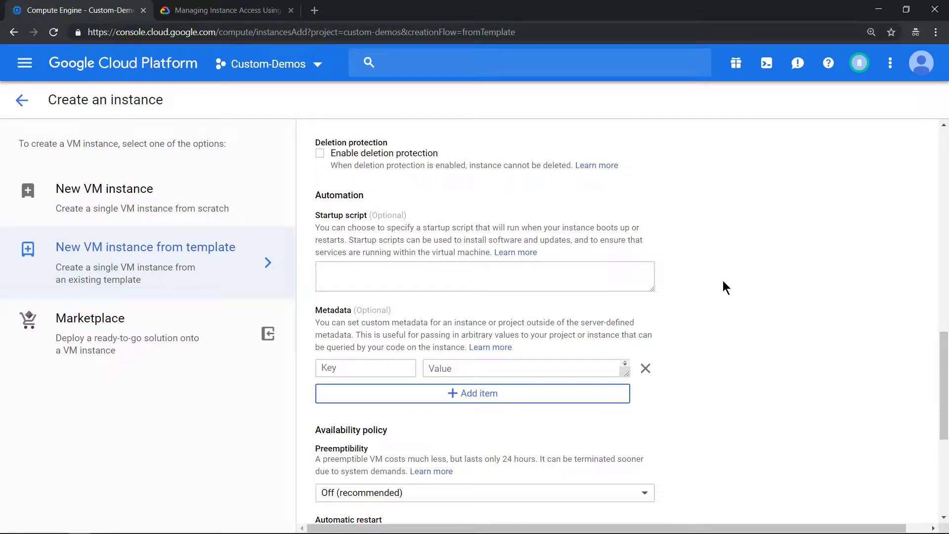
scroll(725, 288, "down", 5)
left_click(328, 448)
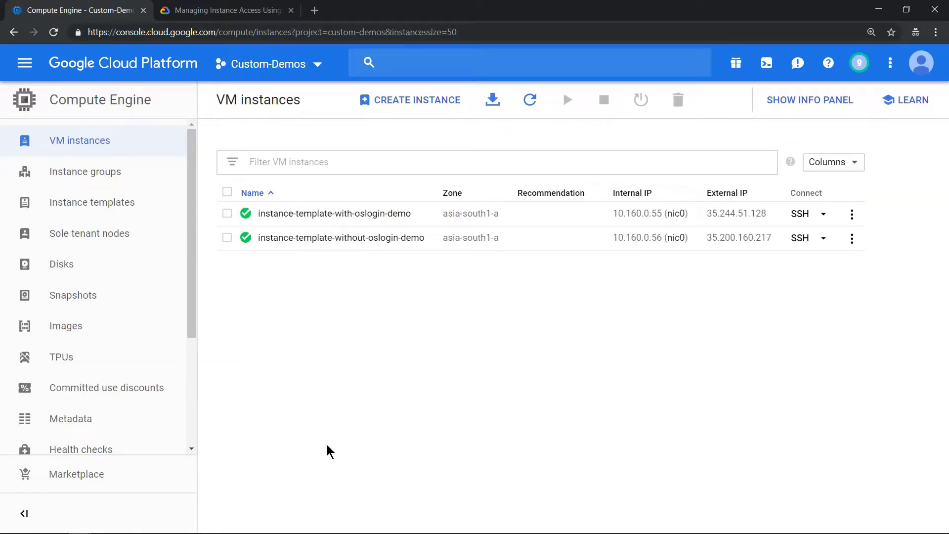
Open SSH terminals to both demo VMs, tiled left and right, then return to the console.
left_click(799, 238)
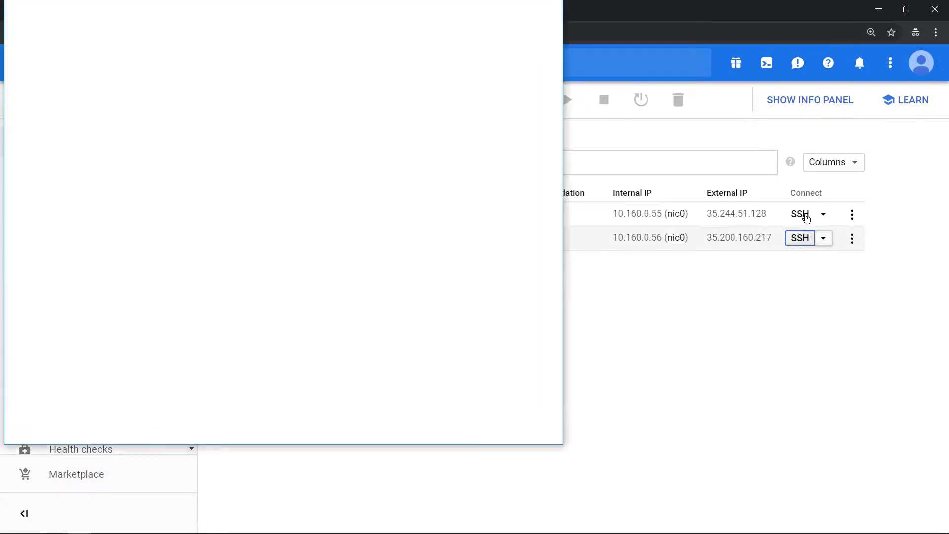
left_click(801, 214)
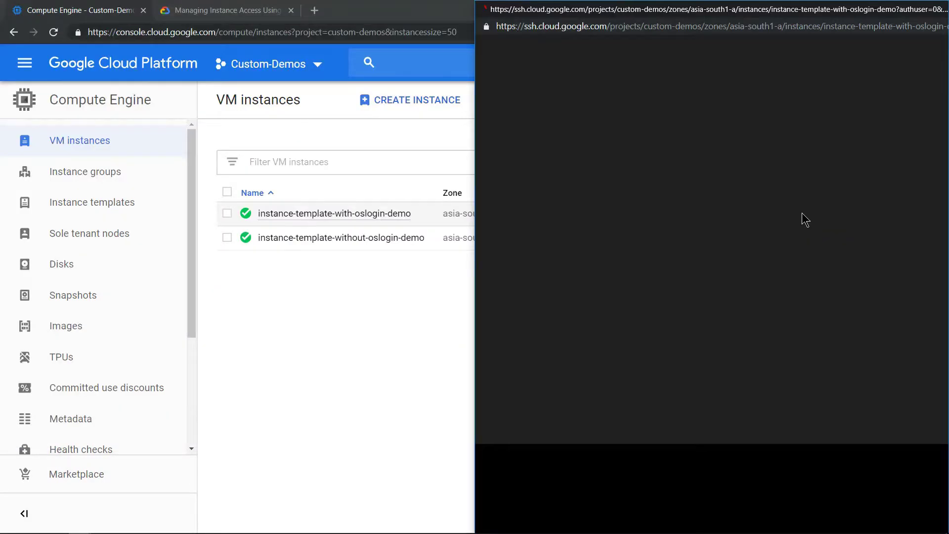
key("super+Right")
left_click(339, 205)
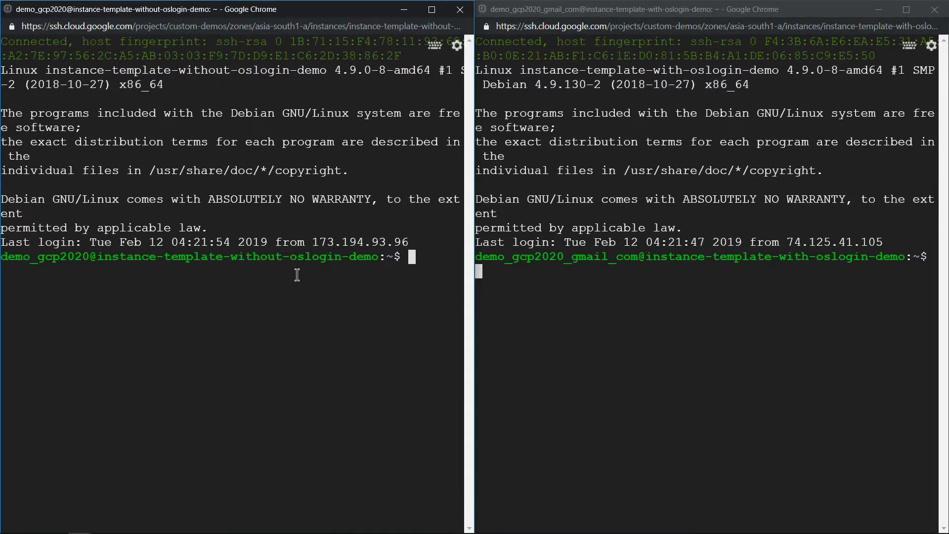
key("alt+Tab")
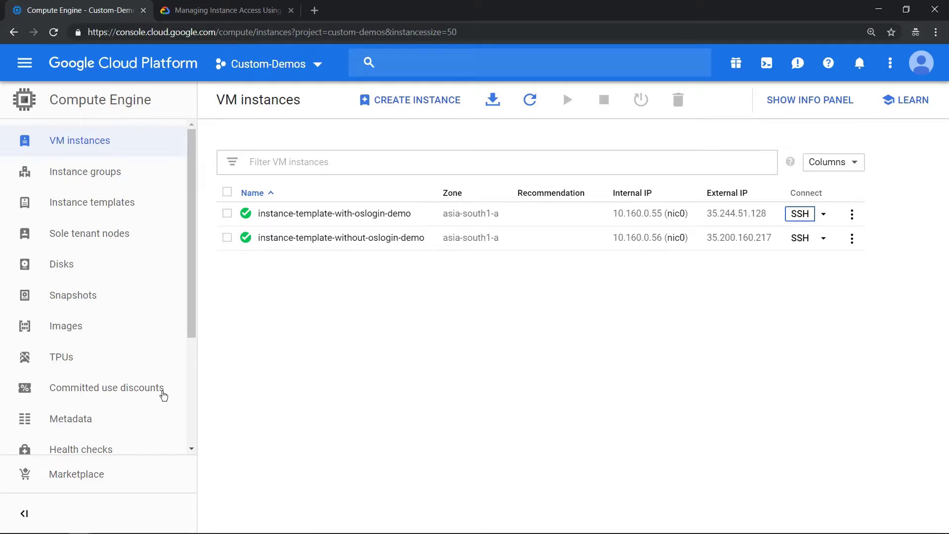
Add project metadata enable-oslogin = TRUE and return to the OS Login guide.
left_click(55, 420)
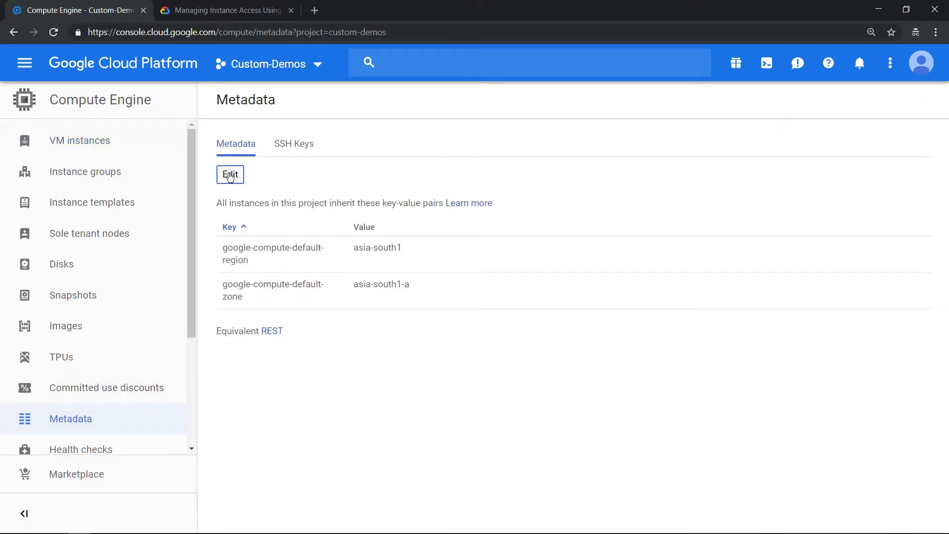
left_click(230, 175)
left_click(517, 227)
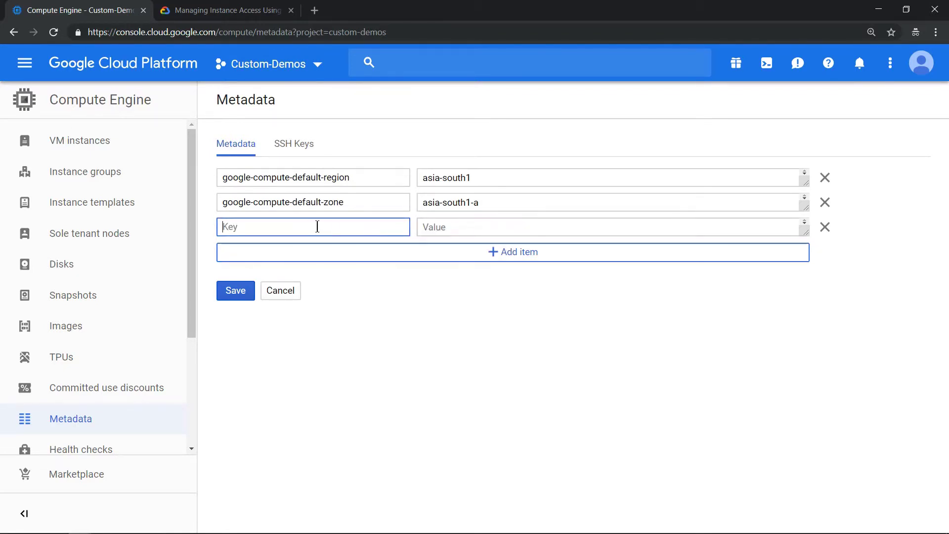
type("enable-oslogin")
left_click(467, 228)
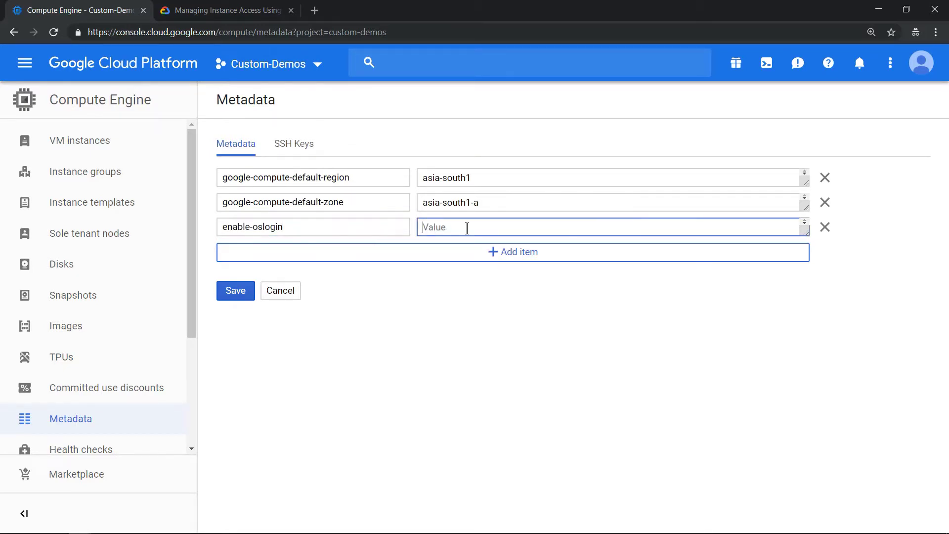
type("TRUE")
left_click(238, 10)
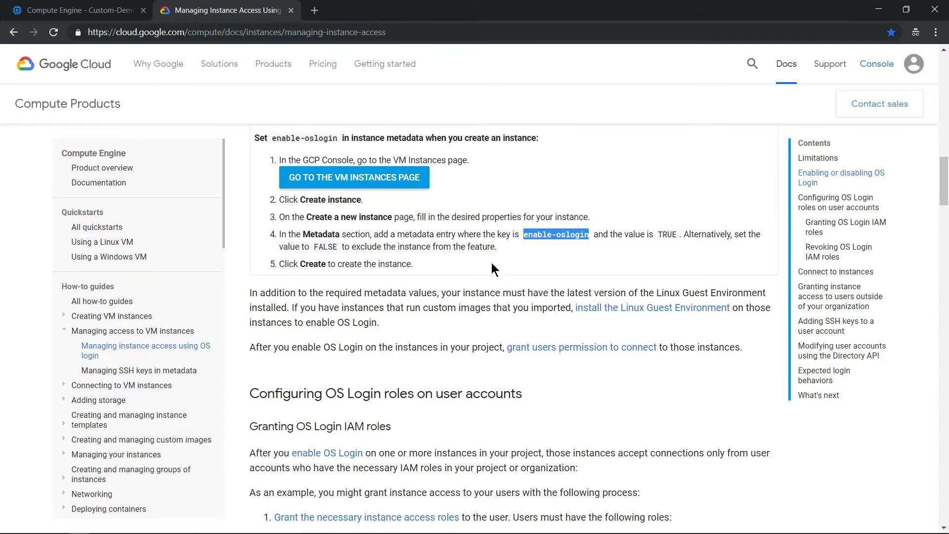
left_click_drag(942, 178, 942, 219)
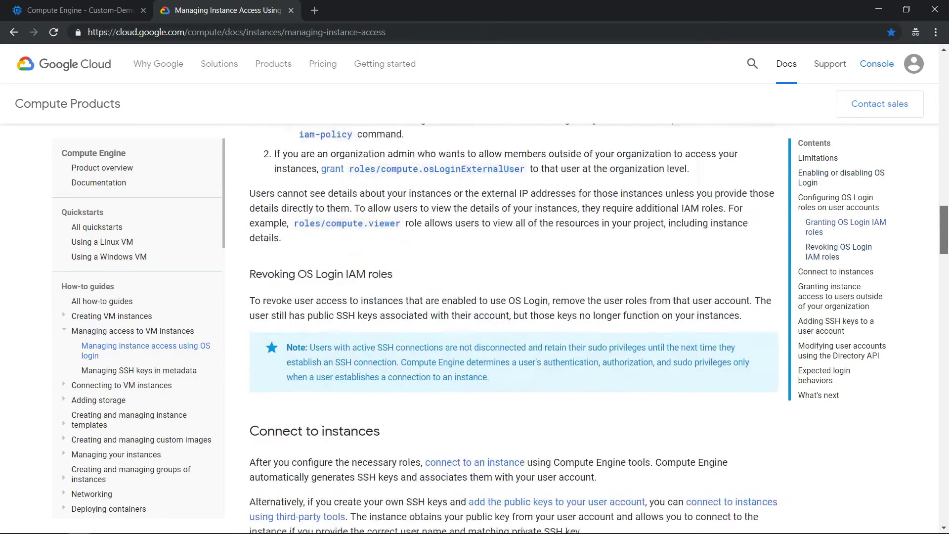